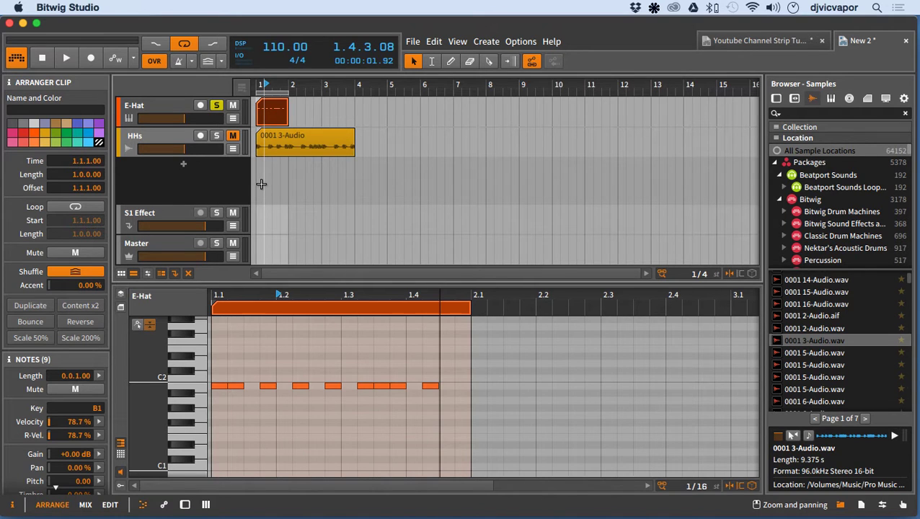
# Show the E-Hat track's device, and open its note clip in the detail editor with playback running
pyautogui.click(163, 108)
pyautogui.press('d')
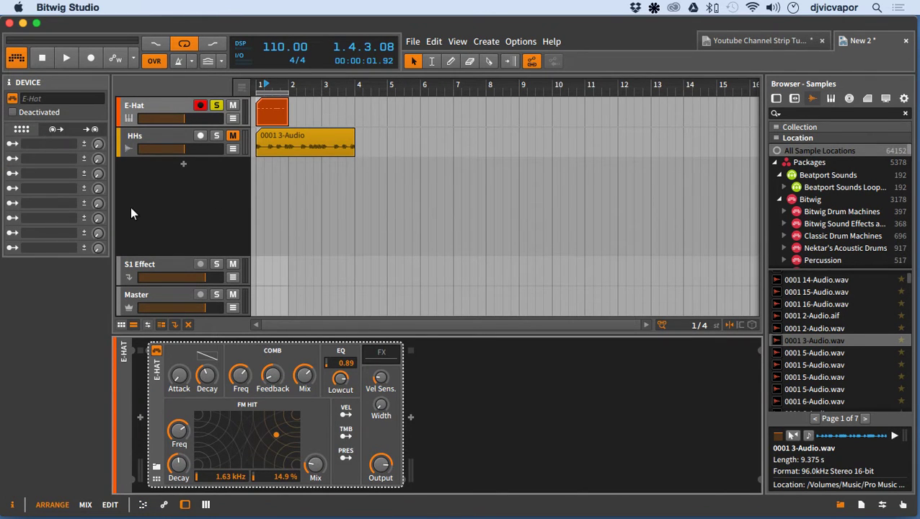
pyautogui.doubleClick(278, 119)
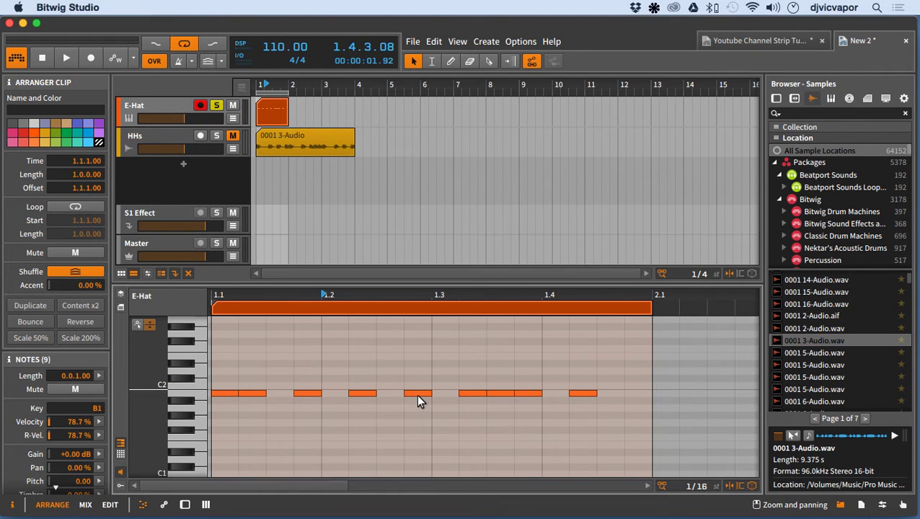
pyautogui.click(69, 56)
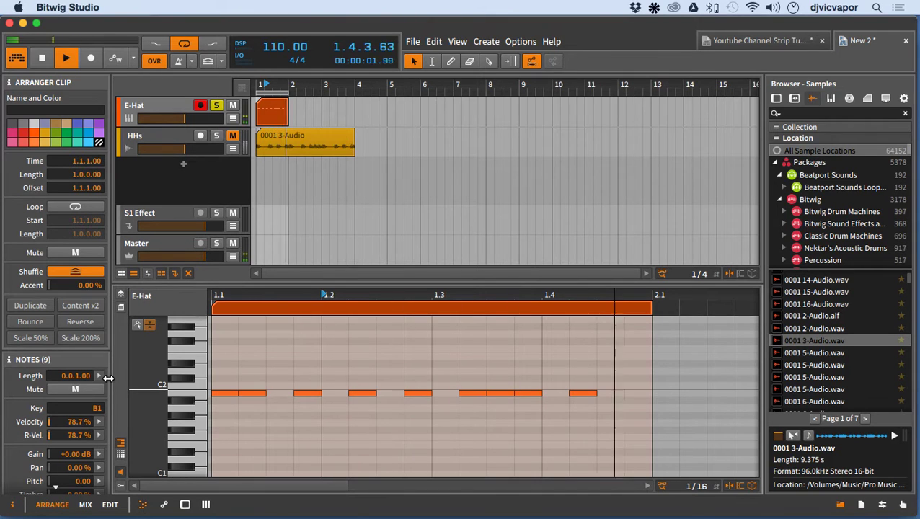
pyautogui.scroll(-3, 69, 425)
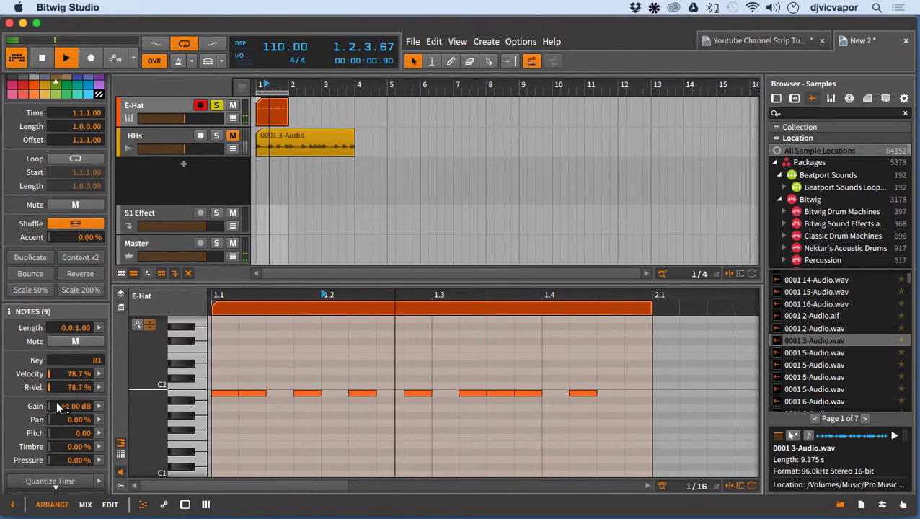
pyautogui.click(98, 374)
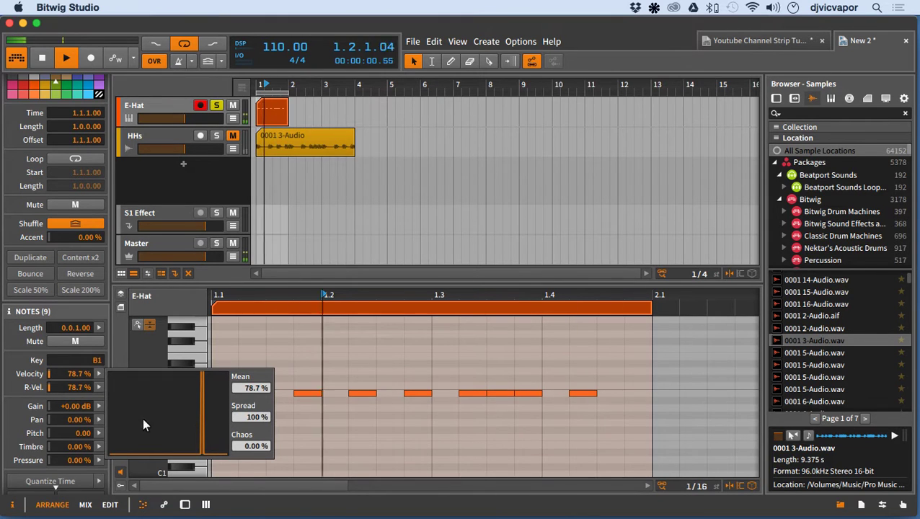
pyautogui.doubleClick(250, 446)
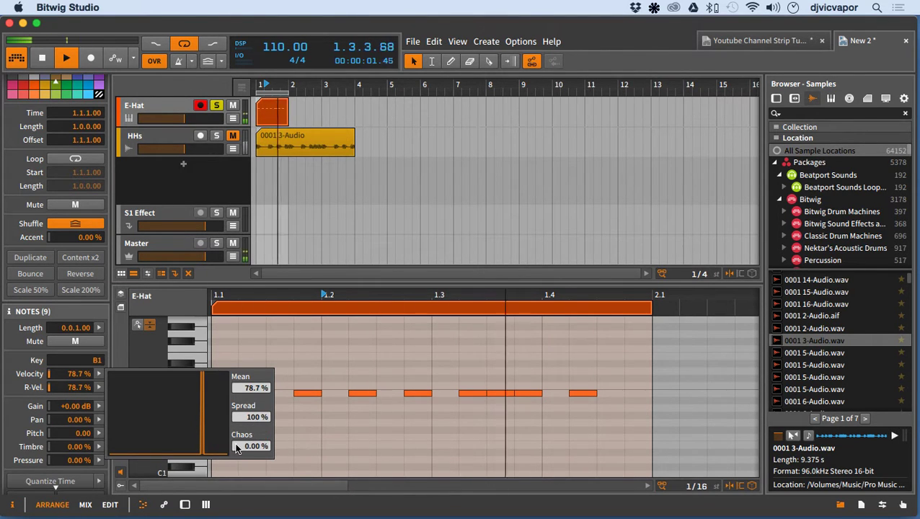
pyautogui.click(247, 472)
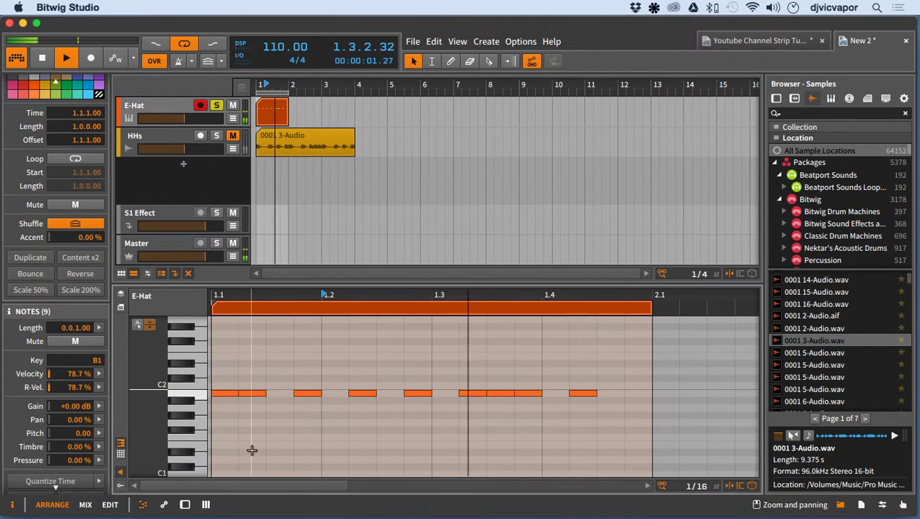
# Randomize the E-Hat notes' velocities with chaos at 100 % and adjust the spread, bringing the mean velocity to 49.3 %
pyautogui.click(100, 374)
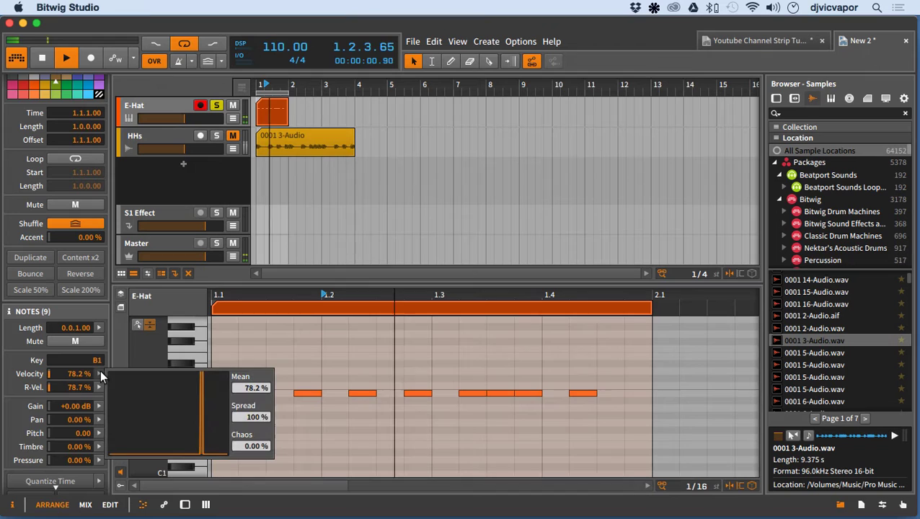
pyautogui.doubleClick(255, 447)
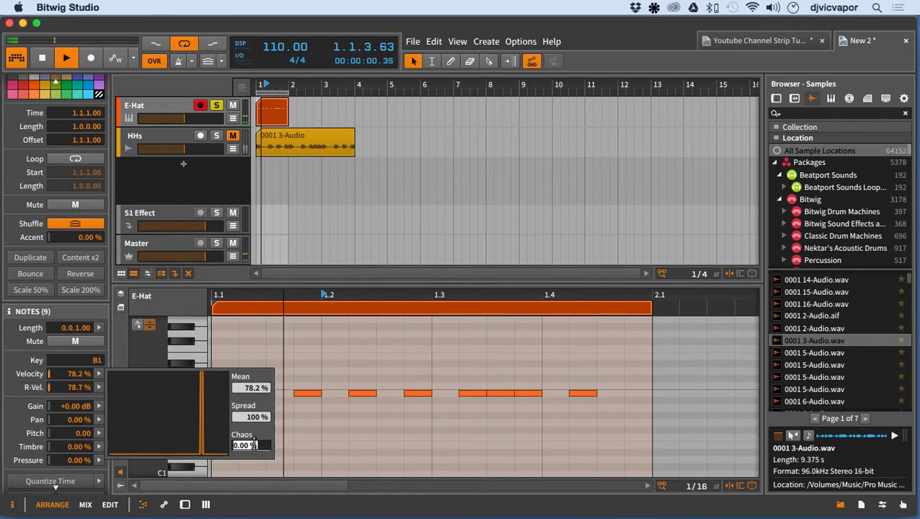
pyautogui.write('135')
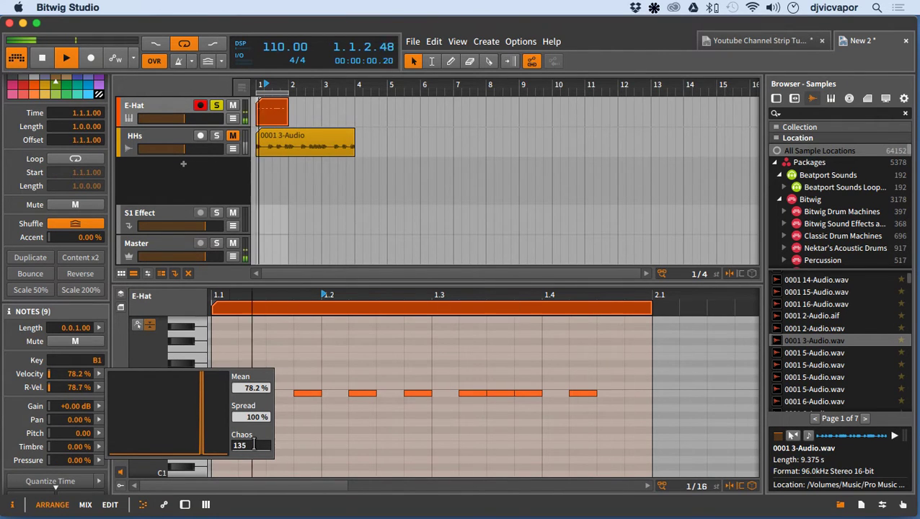
pyautogui.press('Return')
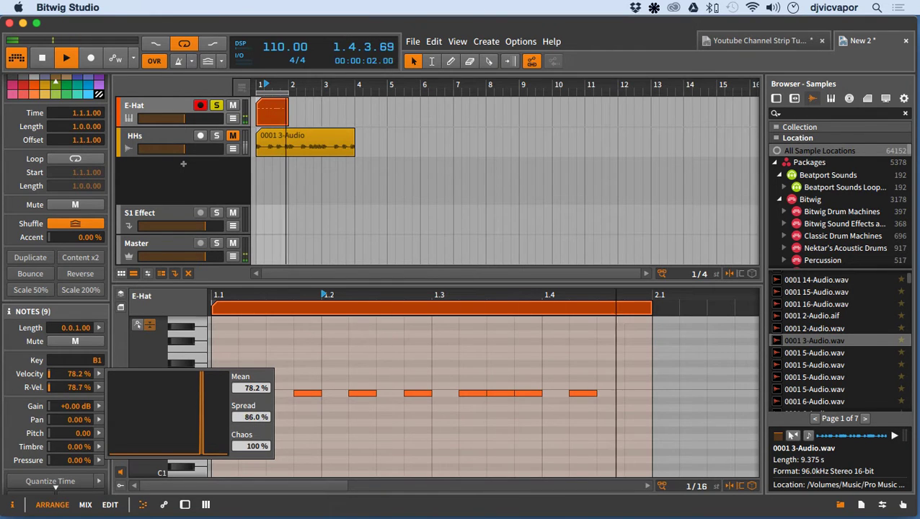
pyautogui.moveTo(251, 417); pyautogui.dragTo(251, 390)
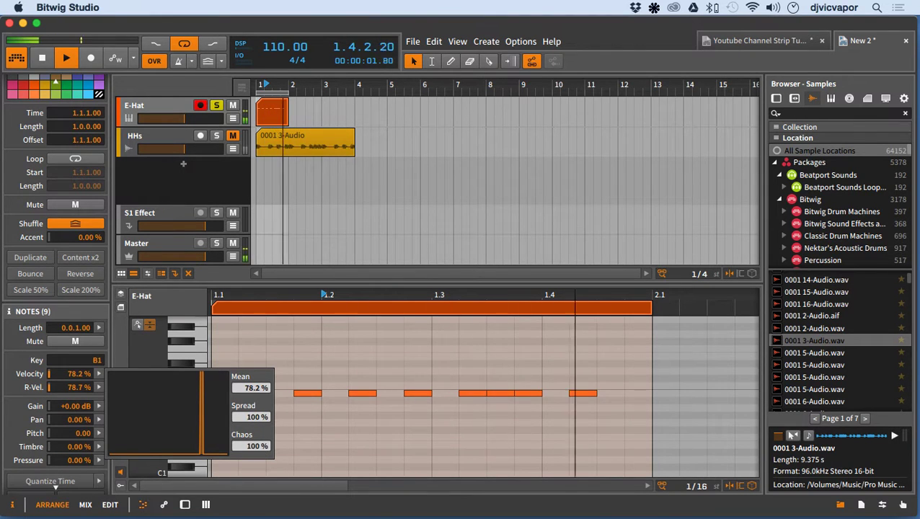
pyautogui.moveTo(250, 445); pyautogui.dragTo(251, 491)
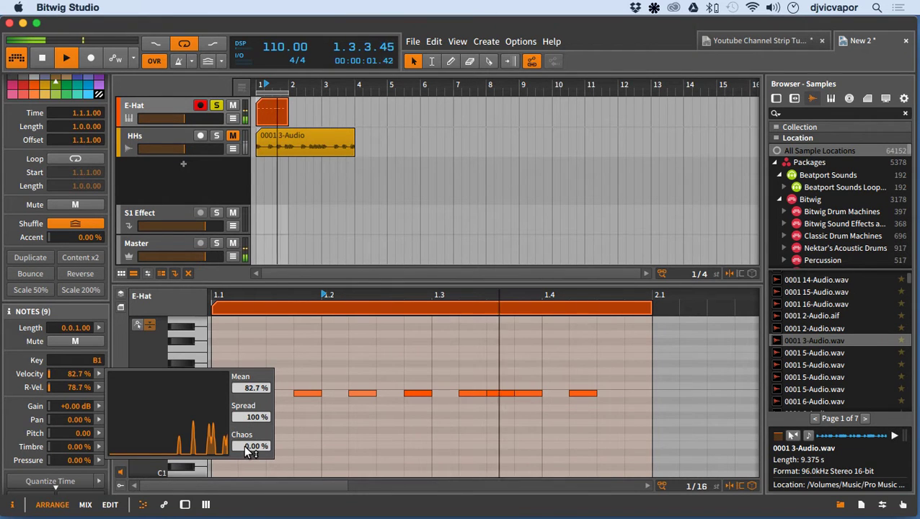
pyautogui.moveTo(256, 389); pyautogui.dragTo(255, 418)
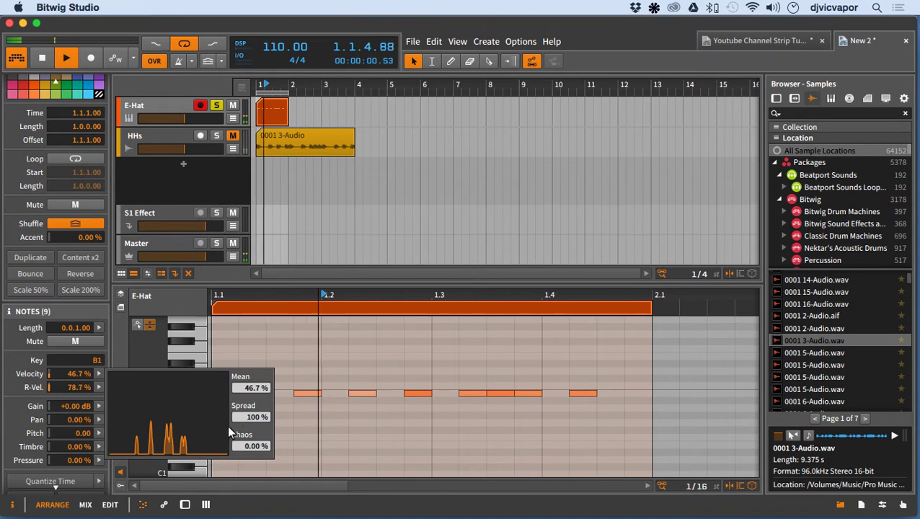
pyautogui.moveTo(249, 416)
pyautogui.mouseDown()
pyautogui.moveTo(249, 426)
pyautogui.moveTo(249, 371)
pyautogui.moveTo(253, 440)
pyautogui.moveTo(252, 390)
pyautogui.moveTo(252, 440)
pyautogui.moveTo(252, 422)
pyautogui.mouseUp()
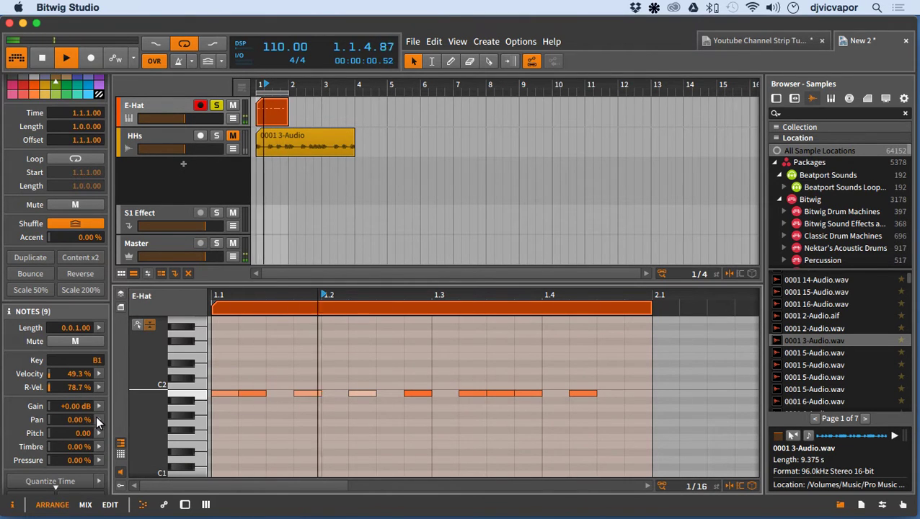
# Randomize the pan of the E-Hat notes using chaos, and shift the mean pan to -15.1 %
pyautogui.moveTo(96, 417)
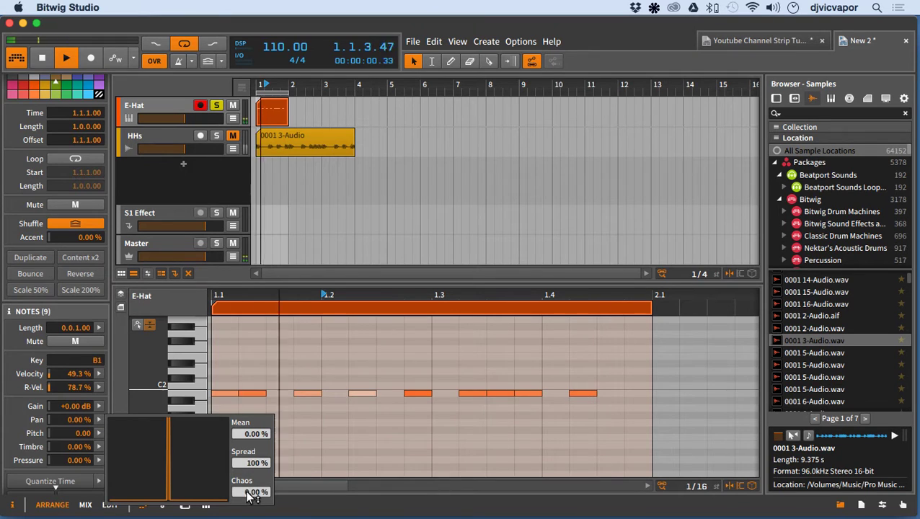
pyautogui.moveTo(253, 487); pyautogui.dragTo(253, 354)
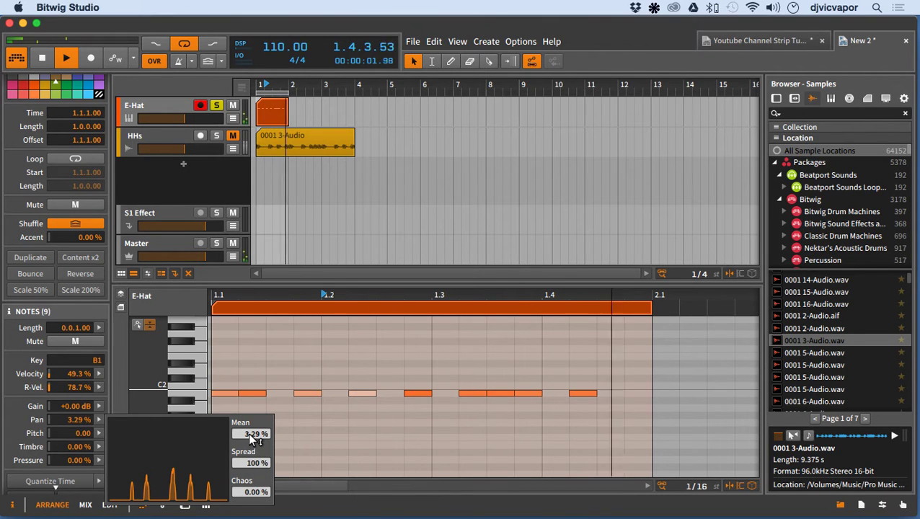
pyautogui.moveTo(251, 434); pyautogui.dragTo(251, 450)
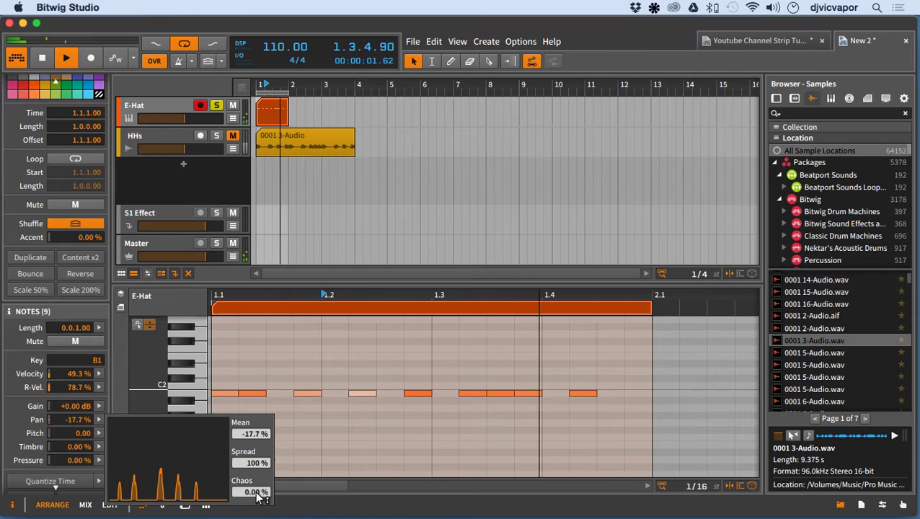
pyautogui.moveTo(258, 497)
pyautogui.mouseDown()
pyautogui.moveTo(257, 431)
pyautogui.moveTo(258, 497)
pyautogui.mouseUp()
pyautogui.moveTo(255, 465); pyautogui.dragTo(255, 472)
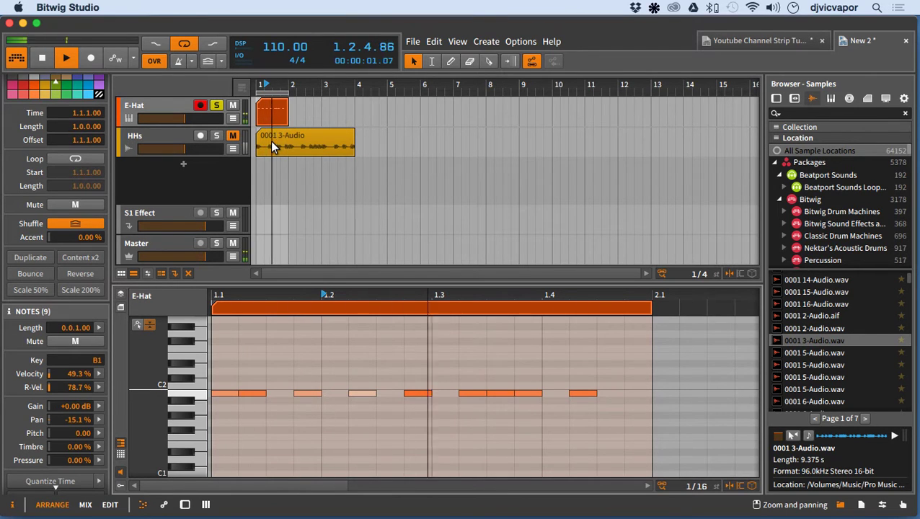
# Open the 0001 3-Audio clip on the HHs track in the detail editor, showing its full length
pyautogui.click(271, 143)
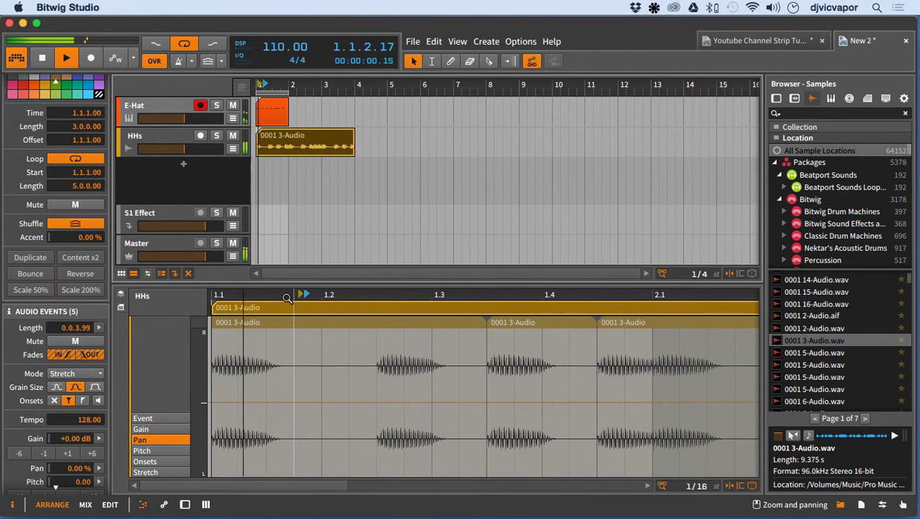
pyautogui.moveTo(294, 294); pyautogui.dragTo(286, 295)
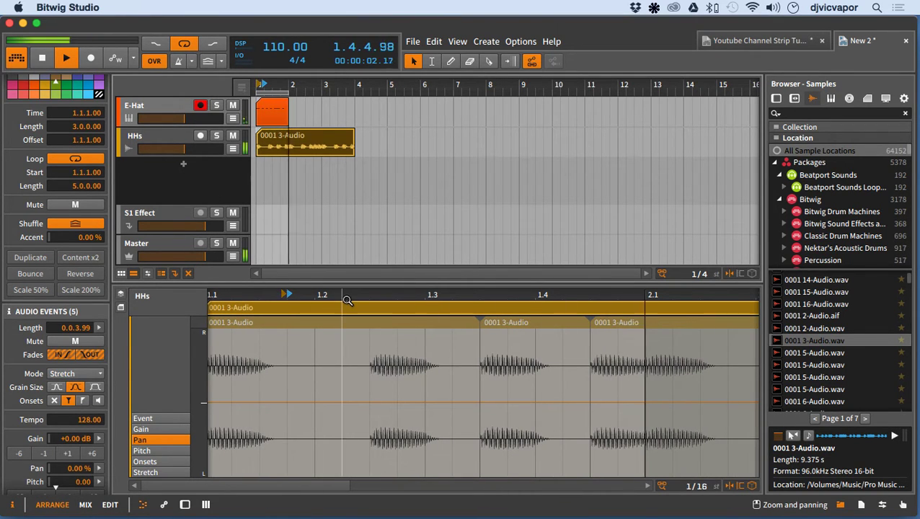
pyautogui.moveTo(342, 295); pyautogui.dragTo(346, 235)
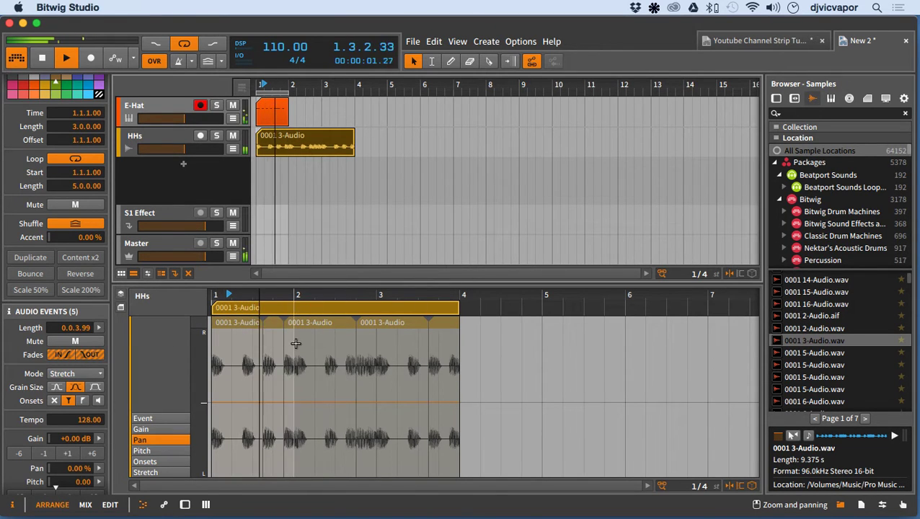
# Randomize the pan of the HHs audio events around a mean of -22.8 % with wider spread, and disarm recording on the E-Hat track
pyautogui.scroll(-3, 90, 415)
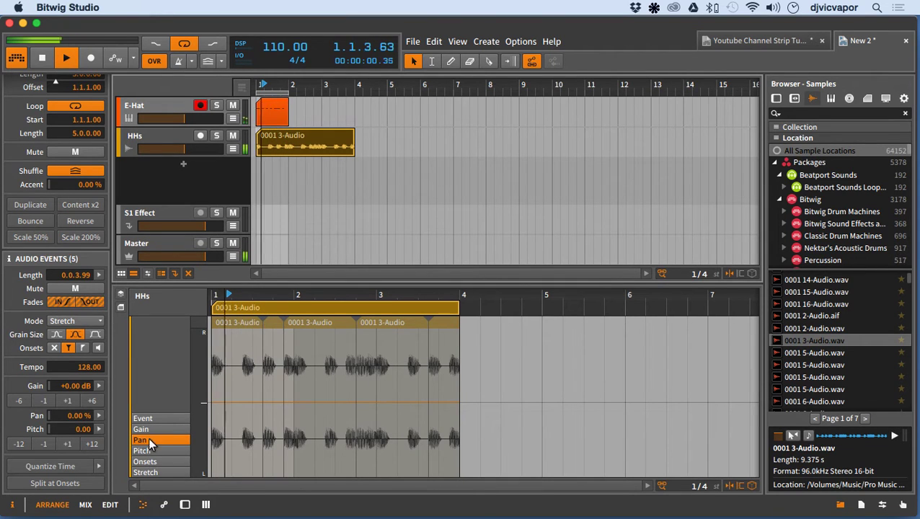
pyautogui.click(97, 418)
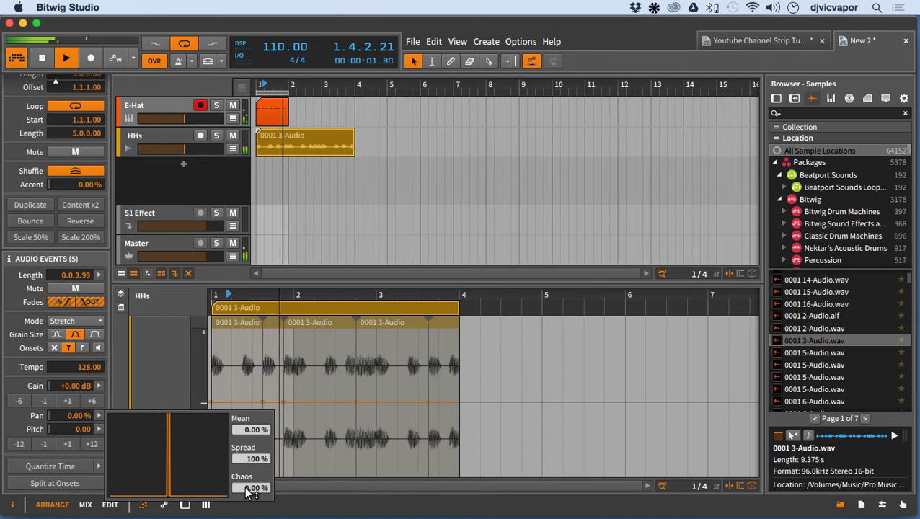
pyautogui.moveTo(249, 492); pyautogui.dragTo(252, 453)
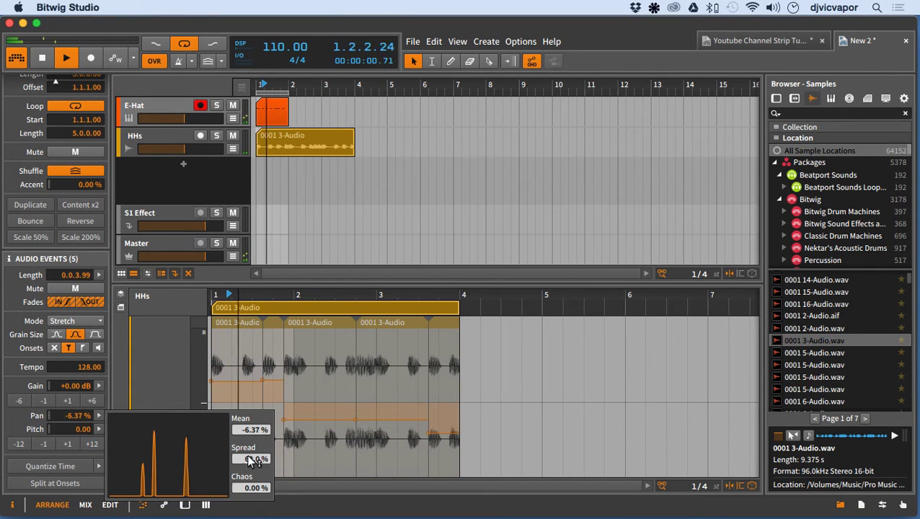
pyautogui.moveTo(250, 487)
pyautogui.mouseDown()
pyautogui.moveTo(250, 477)
pyautogui.moveTo(251, 488)
pyautogui.mouseUp()
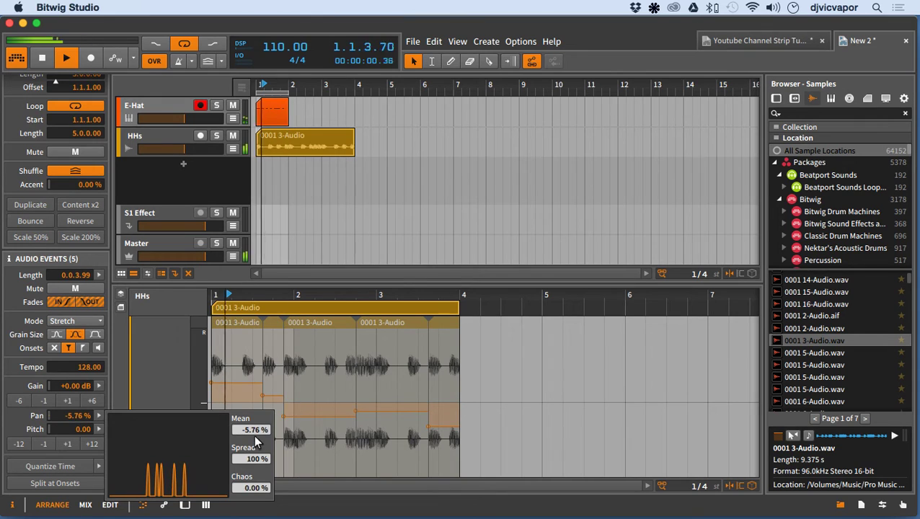
pyautogui.moveTo(255, 431); pyautogui.dragTo(256, 441)
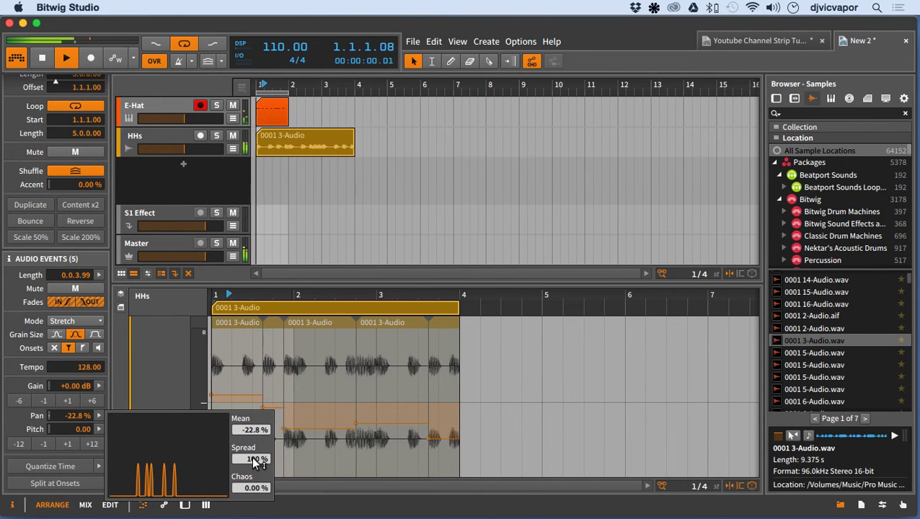
pyautogui.moveTo(253, 459); pyautogui.dragTo(254, 439)
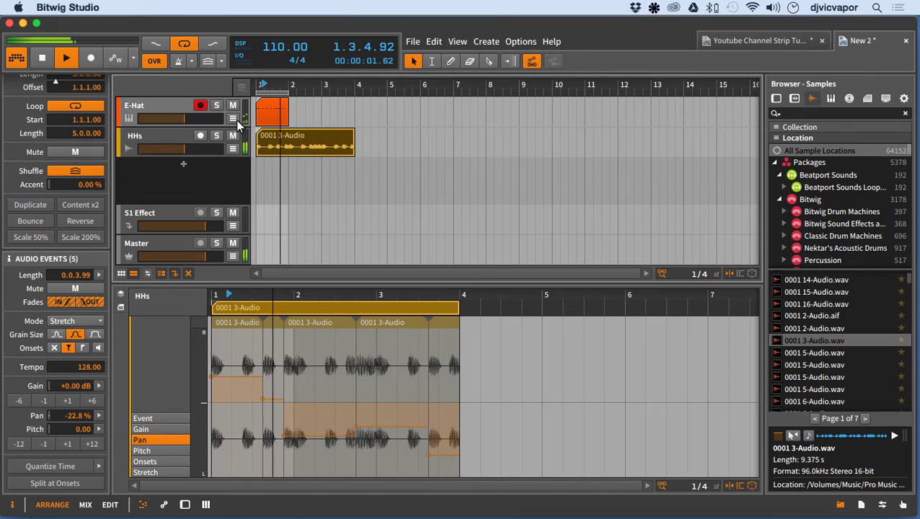
pyautogui.click(200, 106)
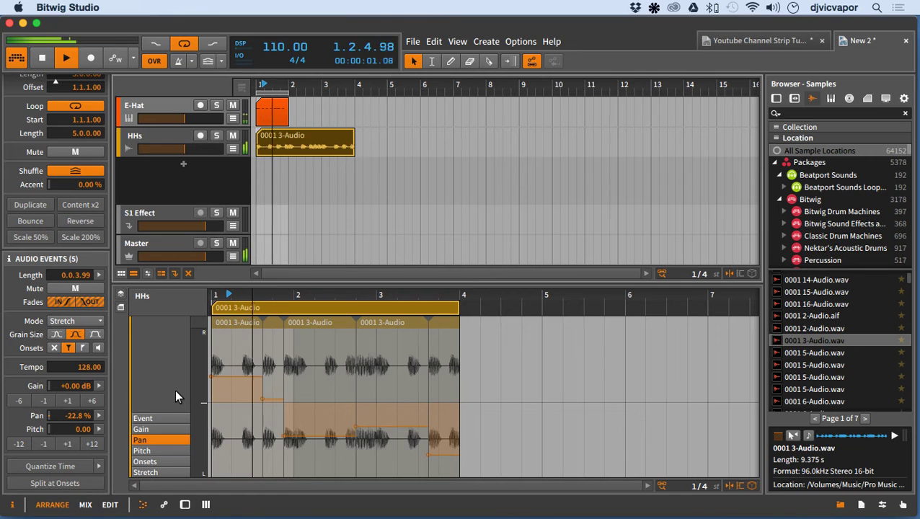
# Randomize the pitch of the HHs audio events around a mean of -2.54, and mute the E-Hat track
pyautogui.click(142, 451)
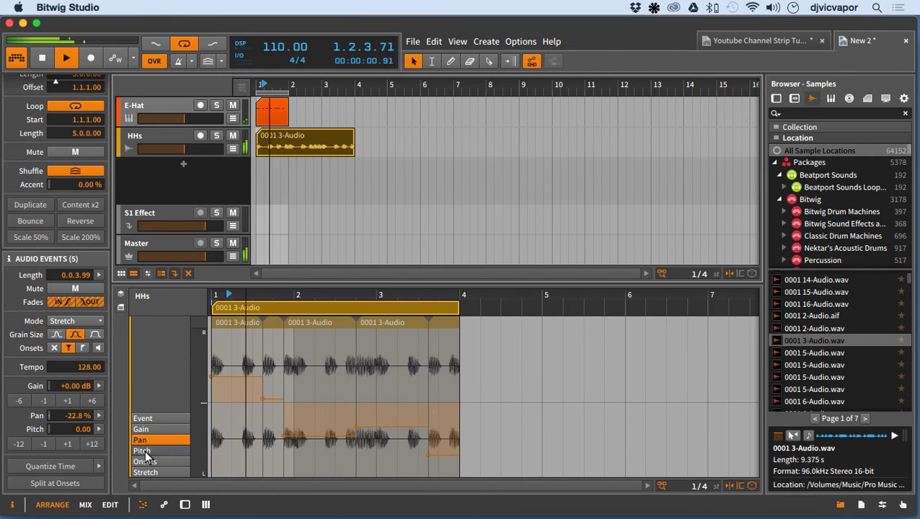
pyautogui.click(99, 429)
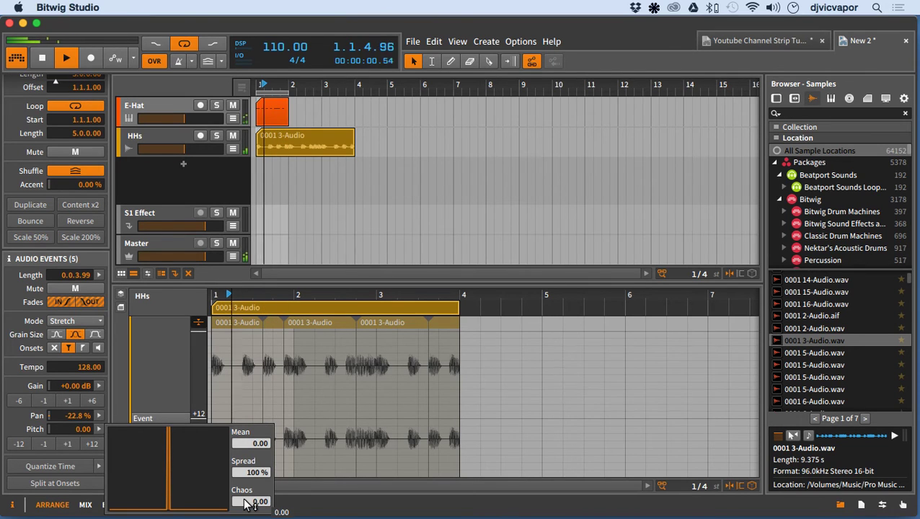
pyautogui.moveTo(251, 501); pyautogui.dragTo(251, 415)
pyautogui.moveTo(251, 451); pyautogui.dragTo(251, 445)
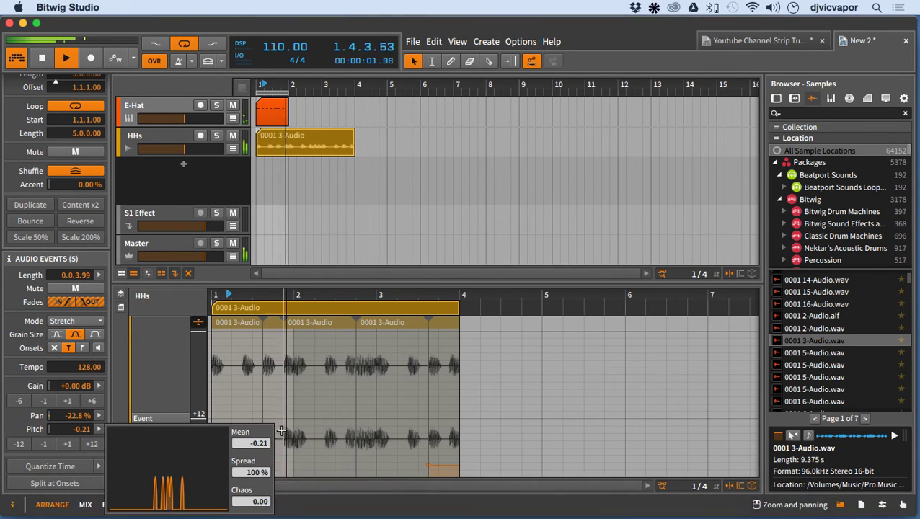
pyautogui.moveTo(251, 473)
pyautogui.mouseDown()
pyautogui.moveTo(251, 445)
pyautogui.moveTo(251, 465)
pyautogui.mouseUp()
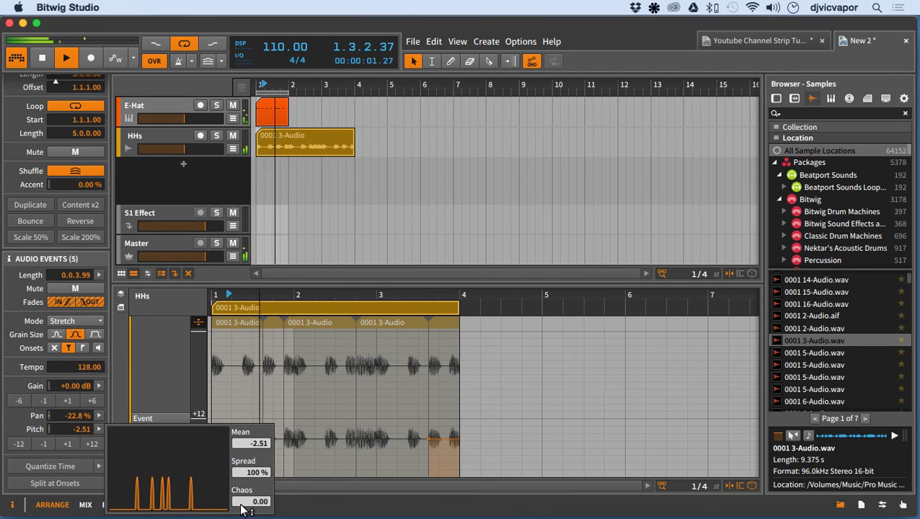
pyautogui.moveTo(245, 503); pyautogui.dragTo(245, 477)
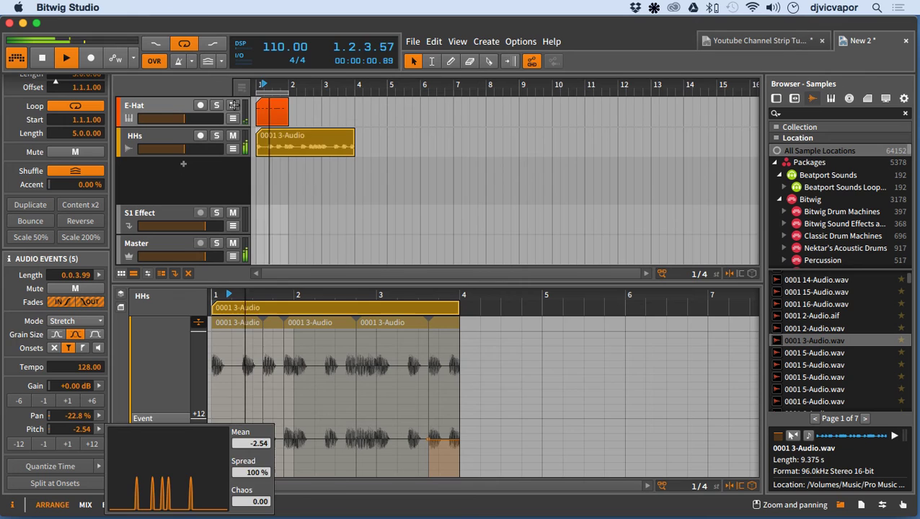
pyautogui.click(232, 105)
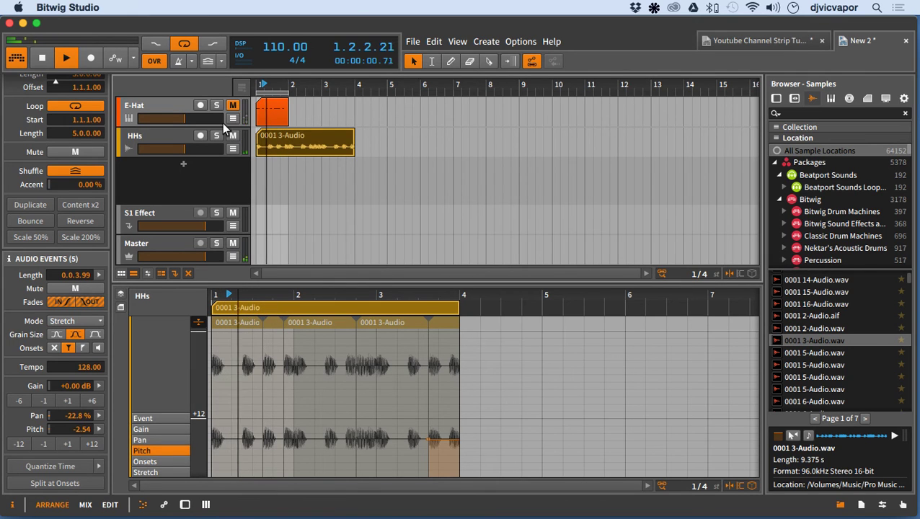